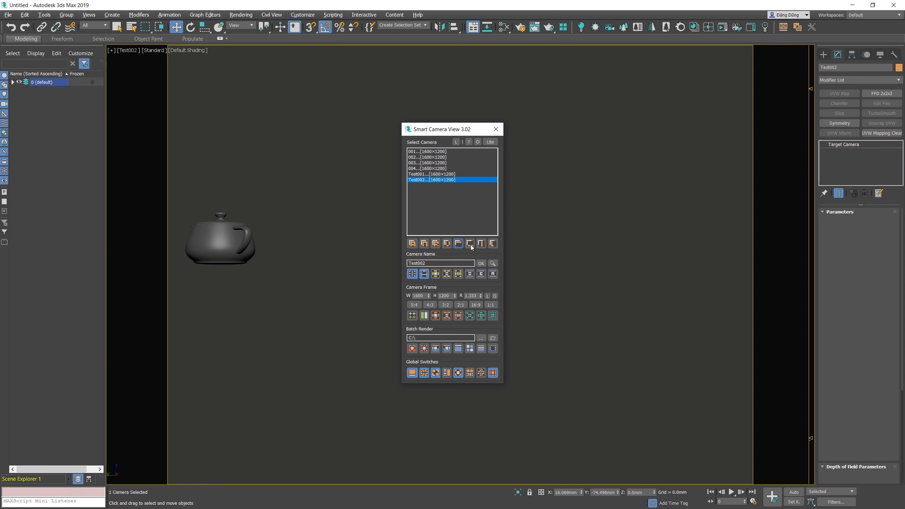
Clear the selection, turn on the fourth global switch in Smart Camera View, and activate camera 001.
{"action": "left_click", "coordinate": [594, 238]}
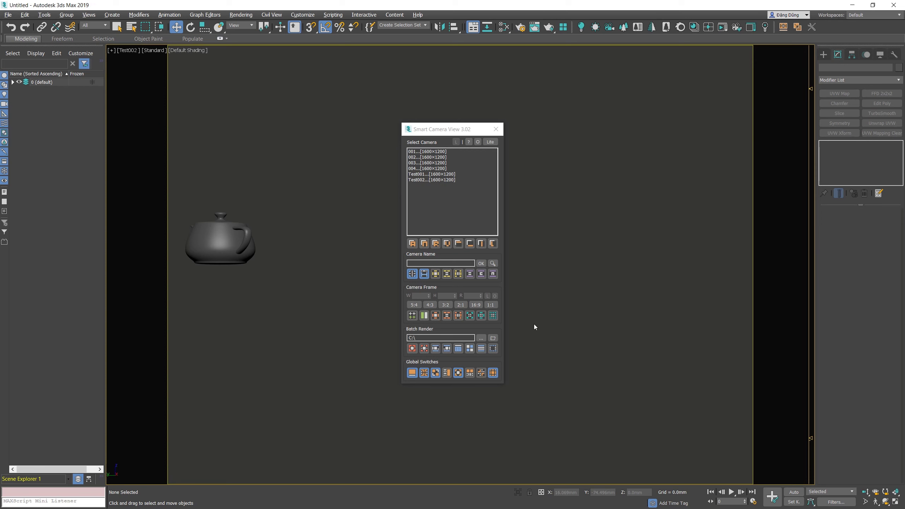
{"action": "left_click", "coordinate": [449, 372]}
{"action": "left_click", "coordinate": [442, 152]}
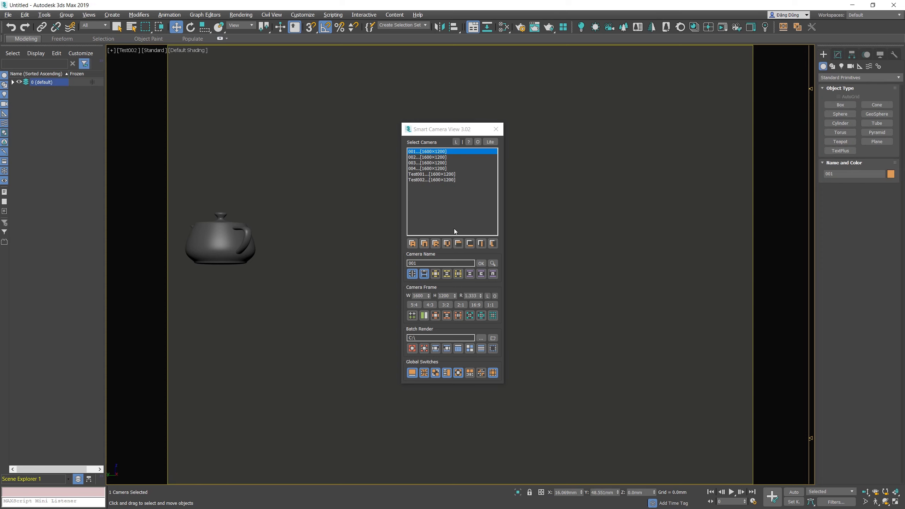
Advance through the camera list to Test002, cycle back to camera 001, and clear the selection.
{"action": "left_click", "coordinate": [469, 245]}
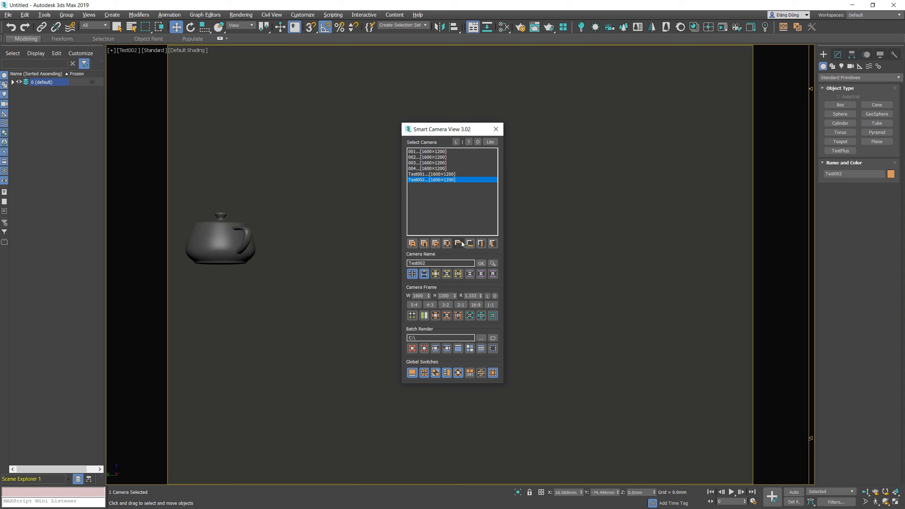
{"action": "left_click", "coordinate": [461, 243]}
{"action": "left_click", "coordinate": [461, 242]}
{"action": "left_click", "coordinate": [461, 242]}
{"action": "left_click", "coordinate": [461, 242]}
{"action": "left_click", "coordinate": [461, 242]}
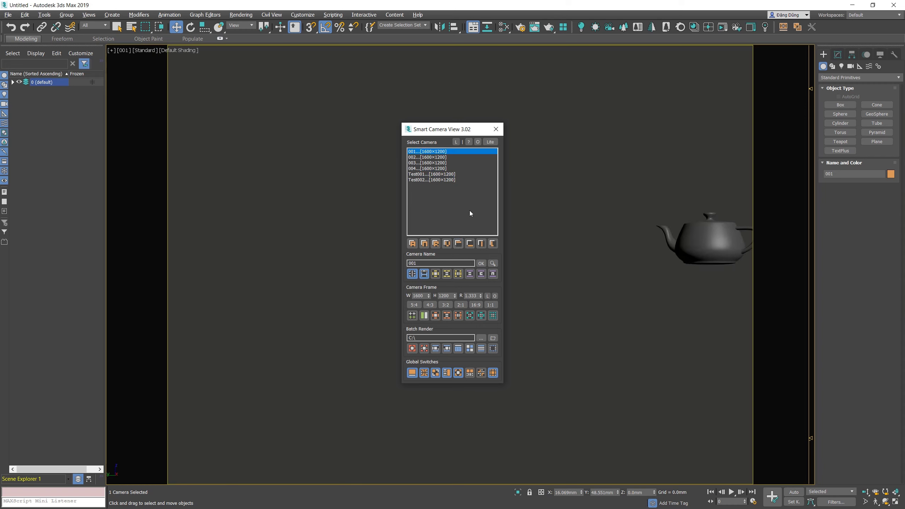
{"action": "left_click", "coordinate": [576, 200]}
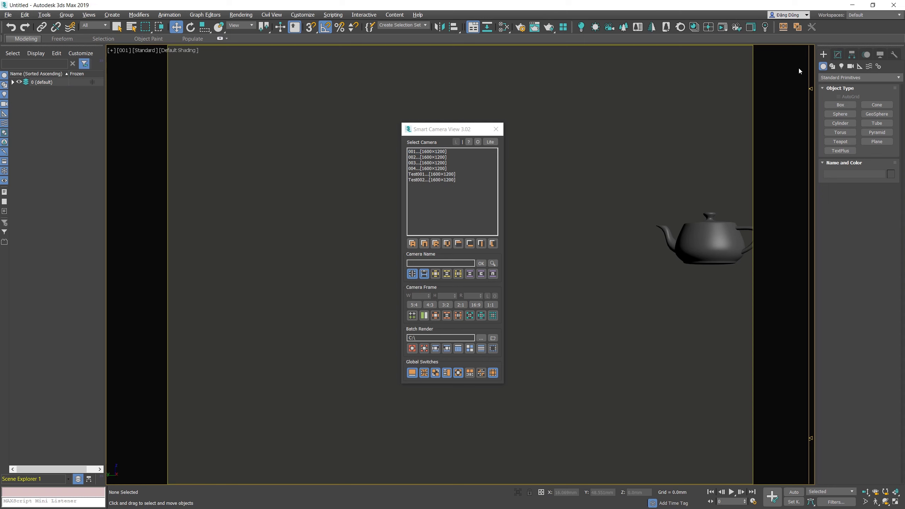
Select camera 004 from the camera list, display its modifiable parameters, and deselect it.
{"action": "left_click", "coordinate": [838, 56]}
{"action": "left_click", "coordinate": [447, 170]}
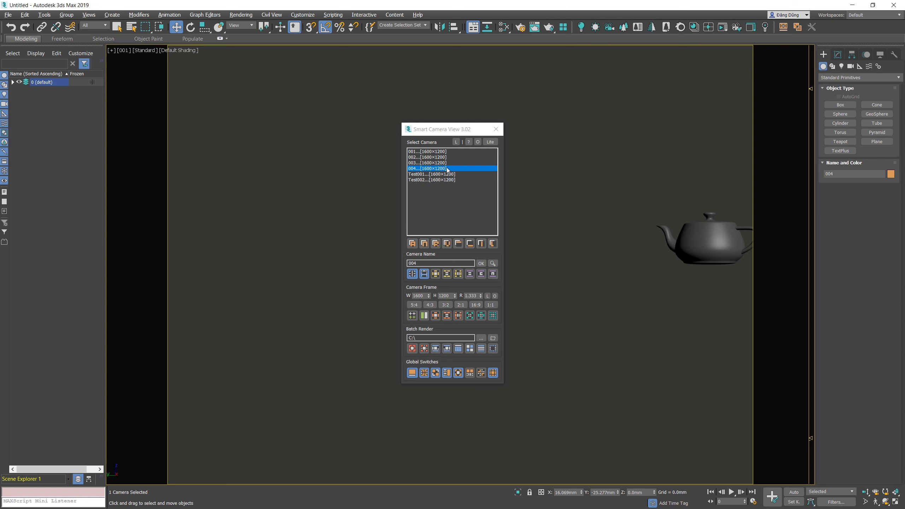
{"action": "left_click", "coordinate": [838, 55]}
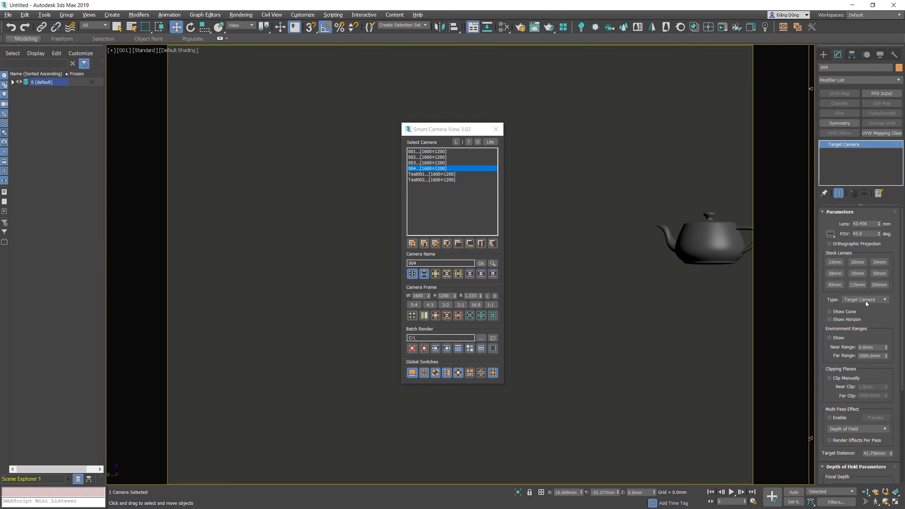
{"action": "left_click", "coordinate": [635, 311]}
Switch the viewport to the Top view, select camera 003 in the scene, and clear the selection.
{"action": "key", "text": "t"}
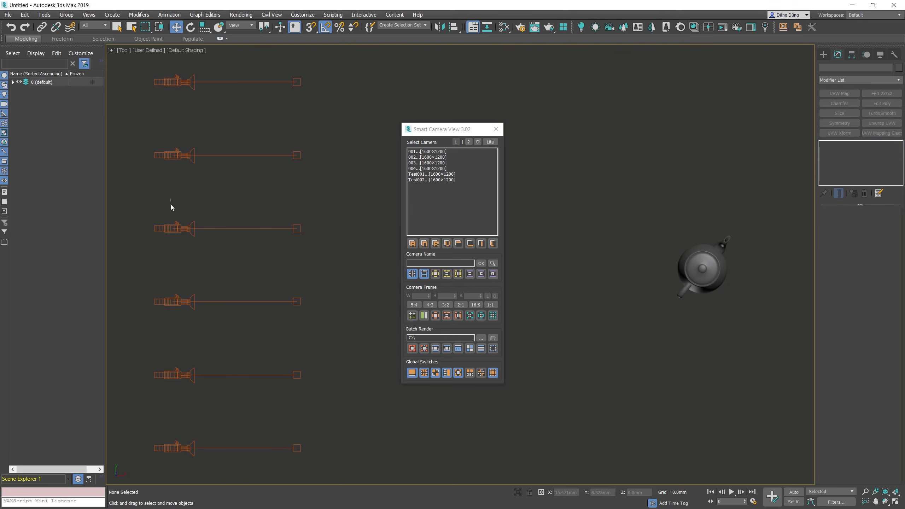
{"action": "left_click", "coordinate": [164, 228]}
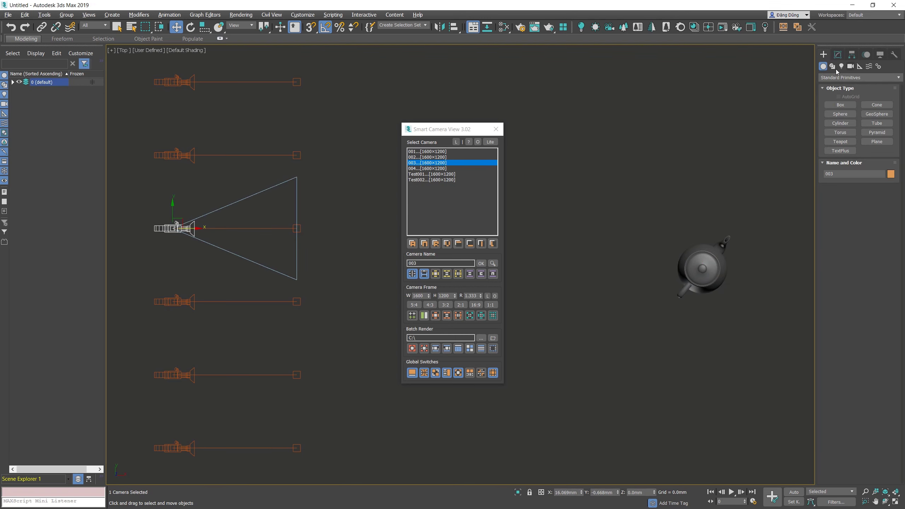
{"action": "left_click", "coordinate": [689, 164]}
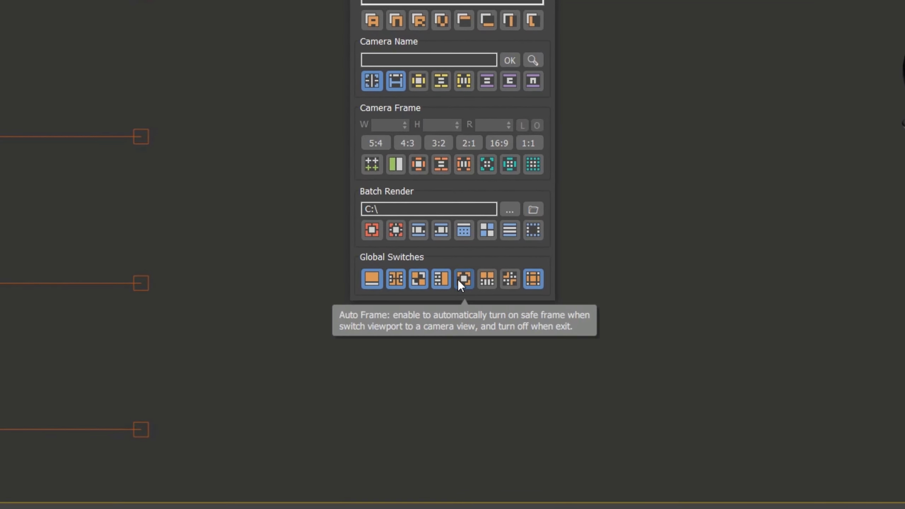
Test the Auto Frame switch by alternating the viewport between the Top view and cameras 001, Test001 and 002.
{"action": "left_click", "coordinate": [462, 281]}
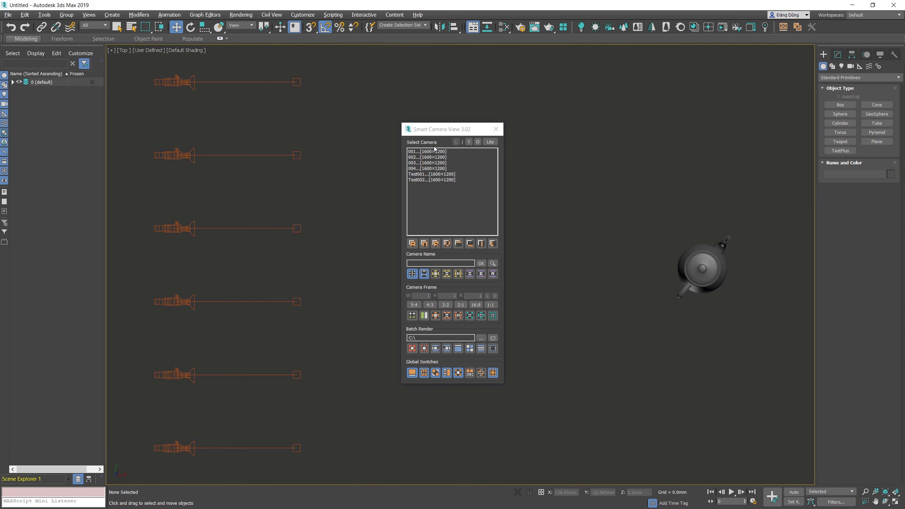
{"action": "left_click", "coordinate": [434, 151]}
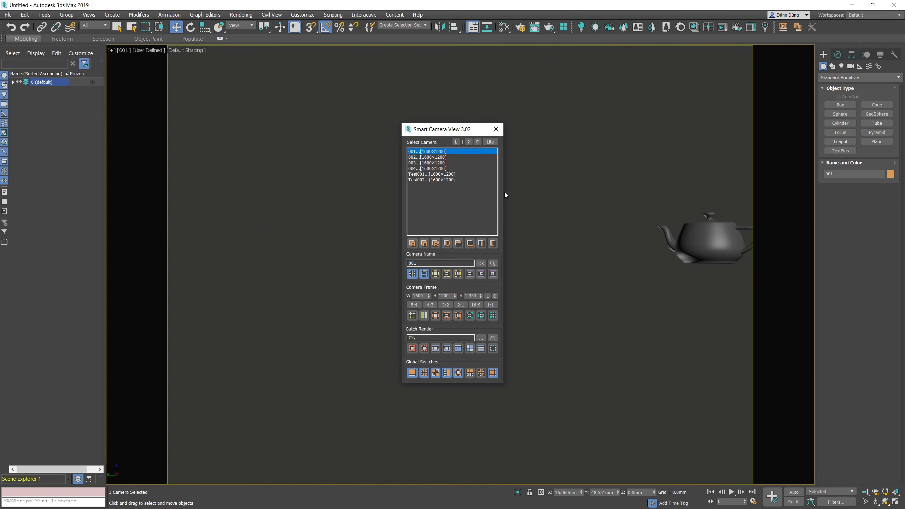
{"action": "left_click", "coordinate": [460, 174]}
{"action": "left_click", "coordinate": [597, 195]}
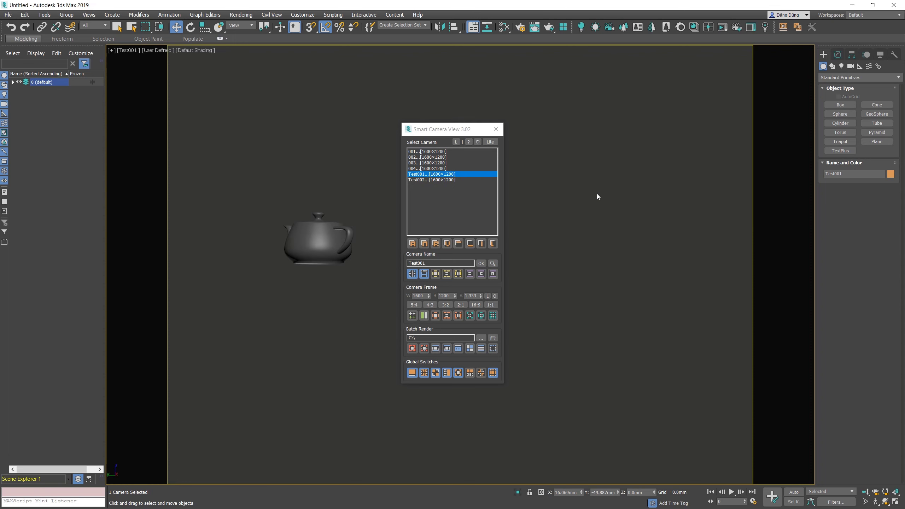
{"action": "key", "text": "t"}
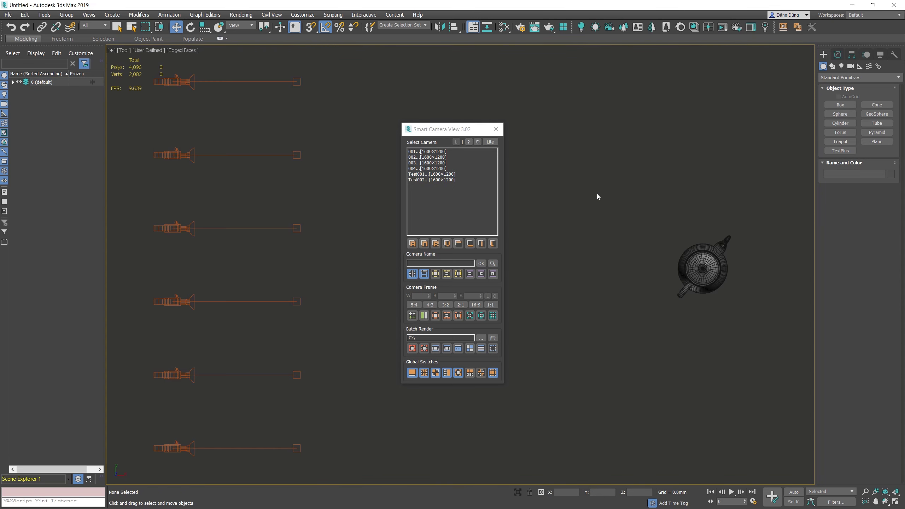
{"action": "left_click", "coordinate": [456, 154]}
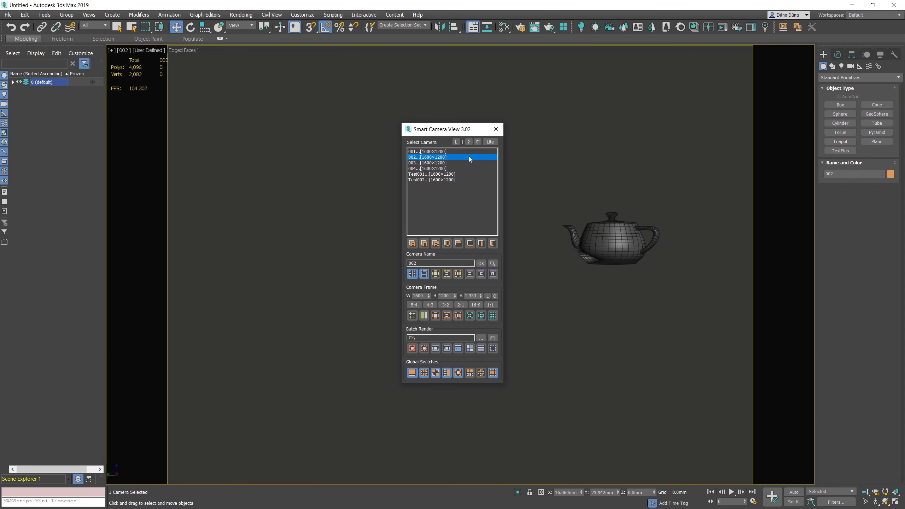
{"action": "key", "text": "t"}
{"action": "left_click", "coordinate": [591, 197]}
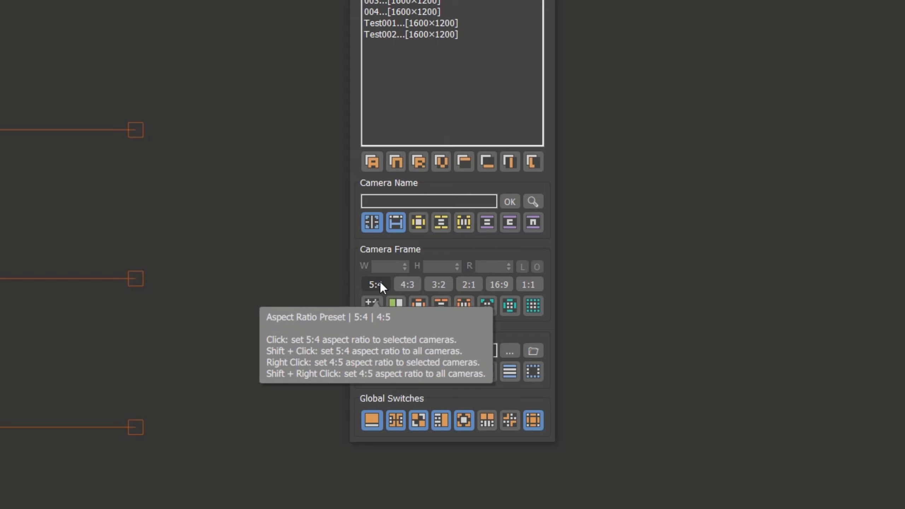
Try the 5:4 aspect ratio preset with no camera selected, and toggle the sixth global switch on and off.
{"action": "left_click", "coordinate": [376, 284]}
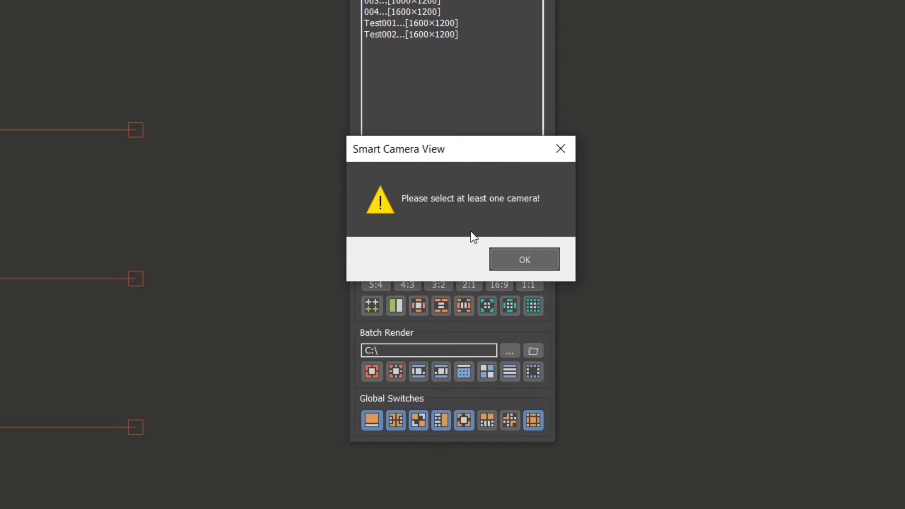
{"action": "left_click", "coordinate": [516, 258]}
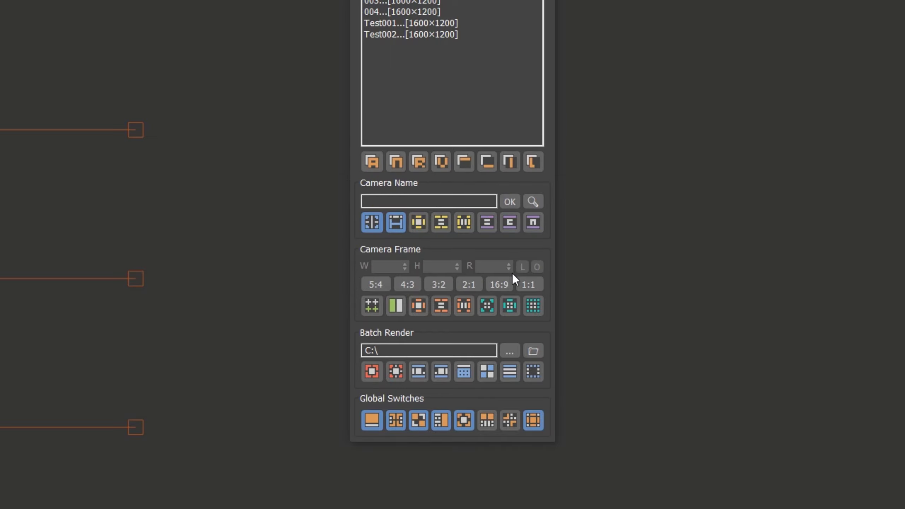
{"action": "left_click", "coordinate": [482, 419]}
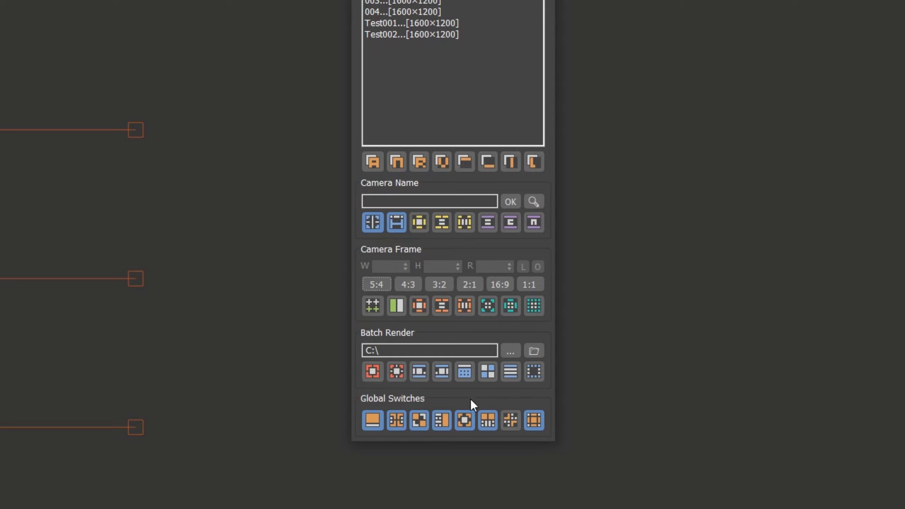
{"action": "left_click", "coordinate": [480, 416]}
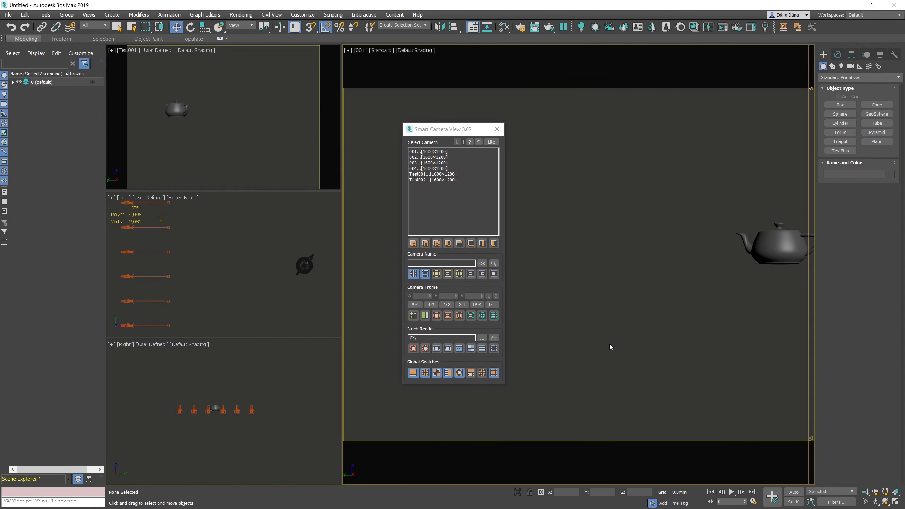
Switch the small Test001, Top and Right viewports to cameras 001, 002 and 004 respectively.
{"action": "left_click", "coordinate": [303, 156]}
{"action": "left_click", "coordinate": [643, 235]}
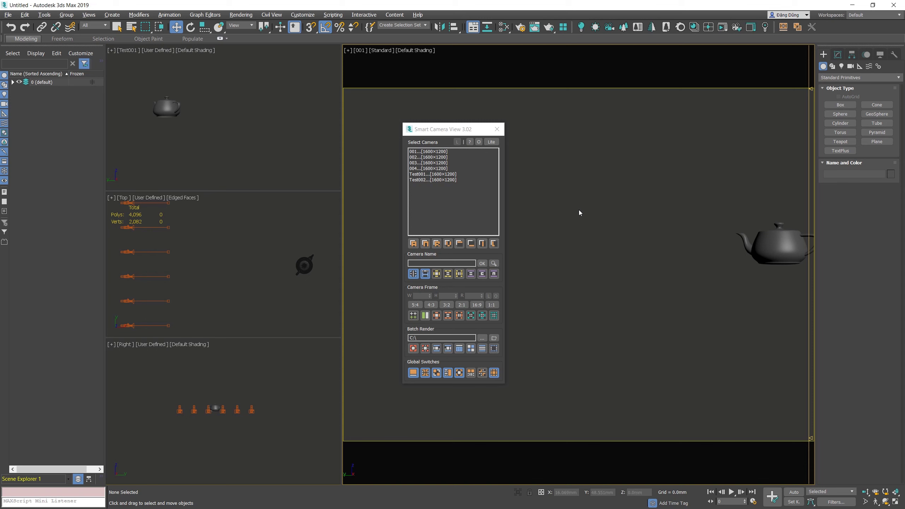
{"action": "left_click", "coordinate": [231, 128]}
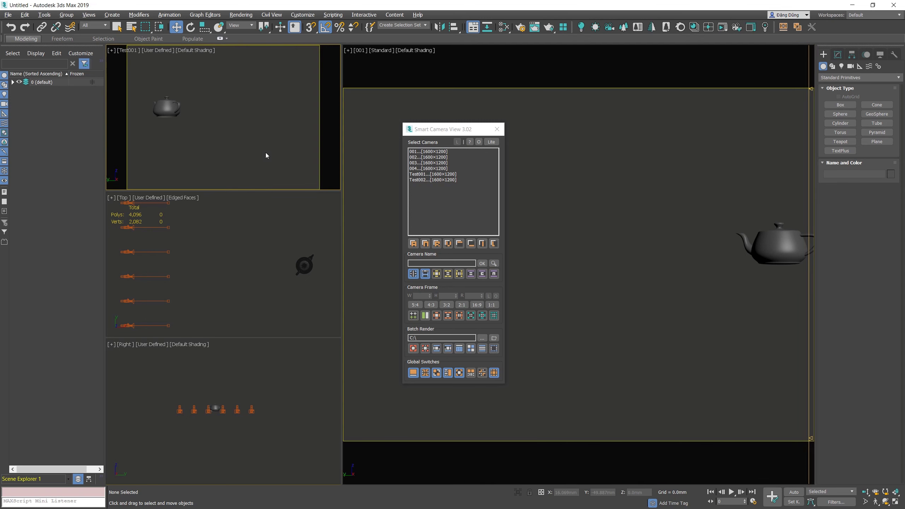
{"action": "left_click", "coordinate": [436, 152]}
{"action": "left_click", "coordinate": [275, 222]}
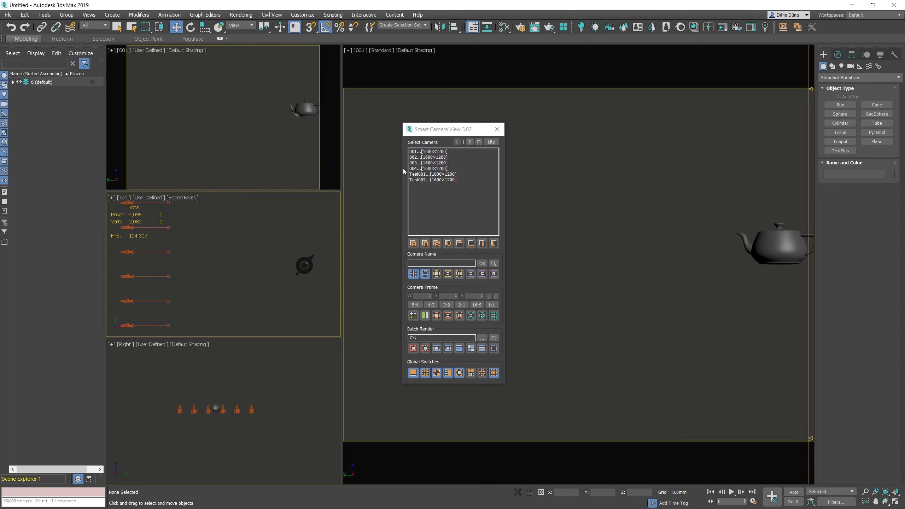
{"action": "left_click", "coordinate": [422, 157]}
{"action": "left_click", "coordinate": [292, 371]}
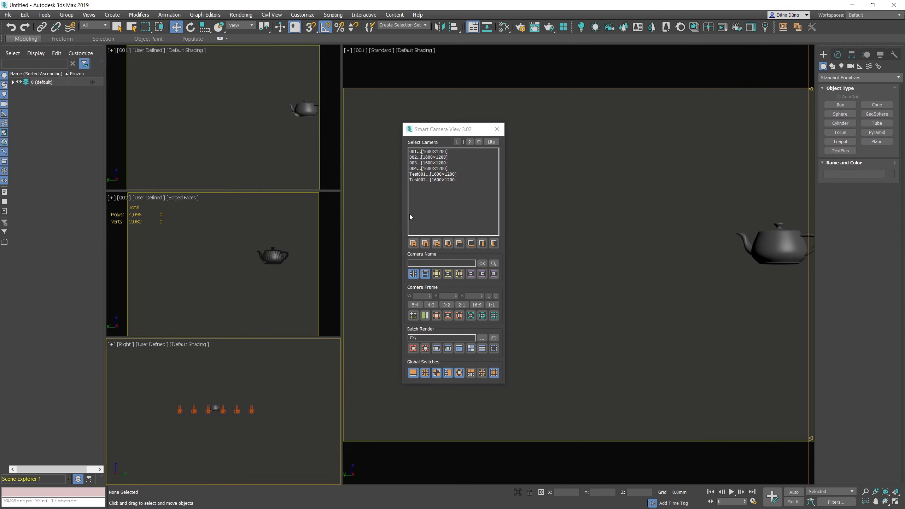
{"action": "left_click", "coordinate": [433, 169]}
Activate the large viewport, switch it to camera 001 and on to camera Test001, and clear the selection.
{"action": "left_click", "coordinate": [609, 182]}
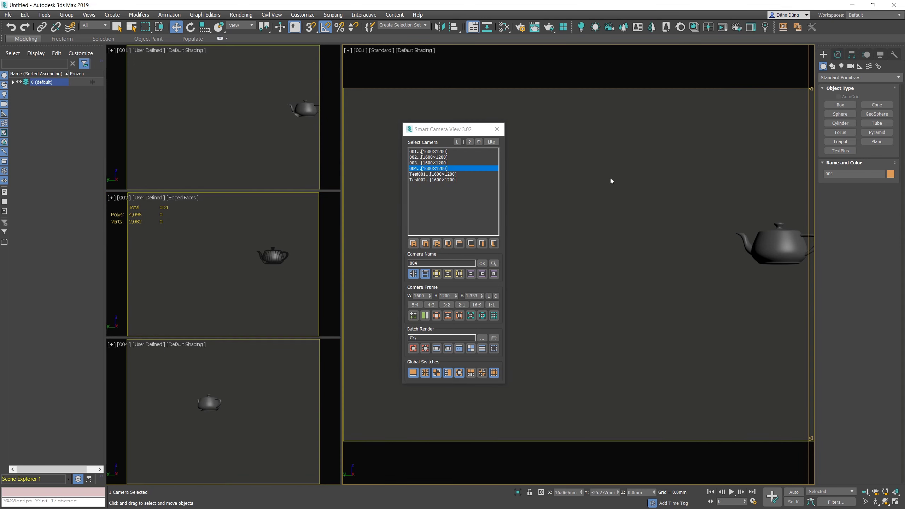
{"action": "left_click", "coordinate": [436, 153]}
{"action": "left_click", "coordinate": [482, 231]}
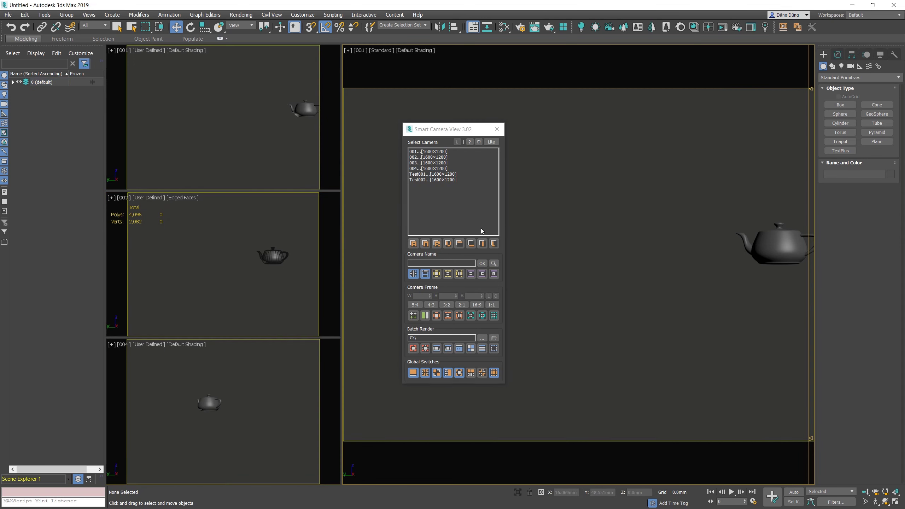
{"action": "left_click", "coordinate": [440, 176]}
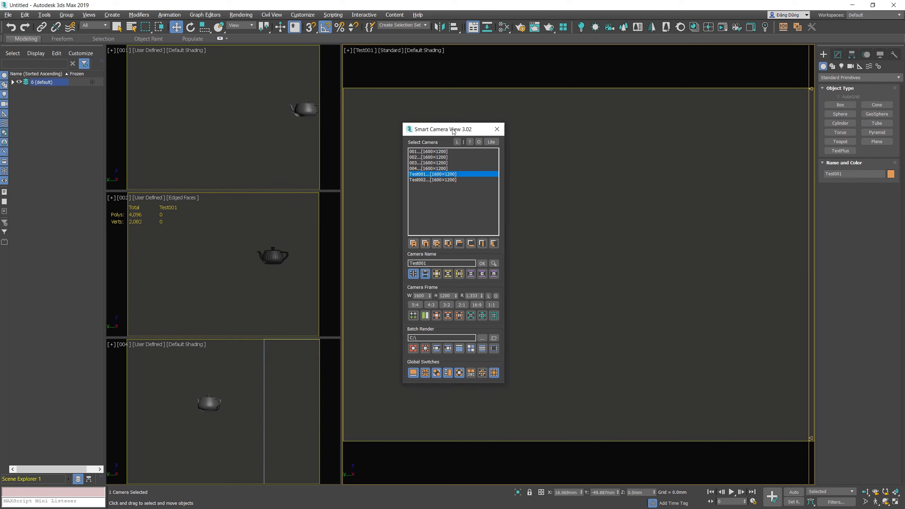
{"action": "left_click", "coordinate": [635, 210]}
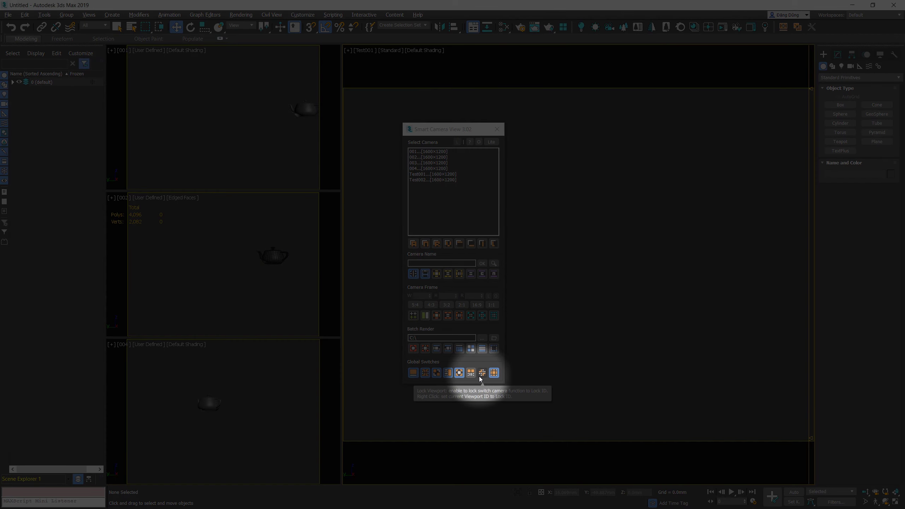
Enable Lock Viewport and set its Lock ID to the small viewport showing camera 001.
{"action": "left_click", "coordinate": [479, 375]}
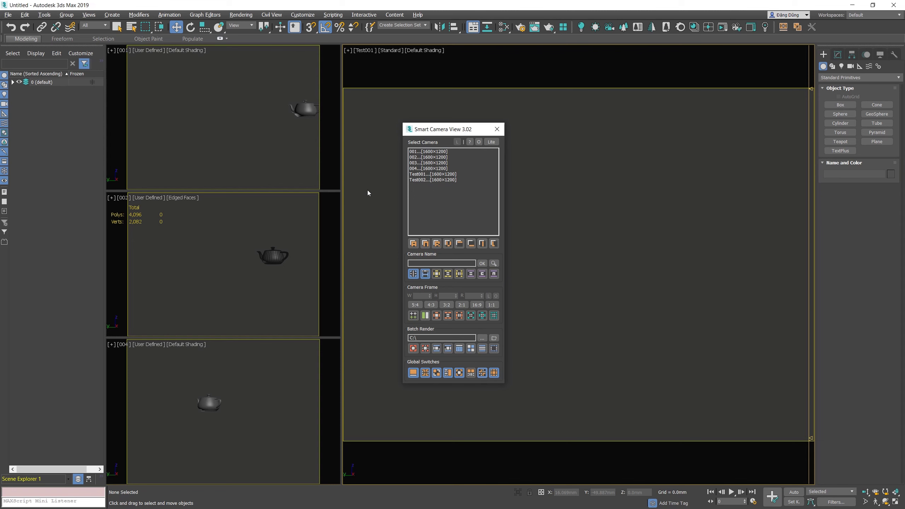
{"action": "left_click", "coordinate": [289, 141]}
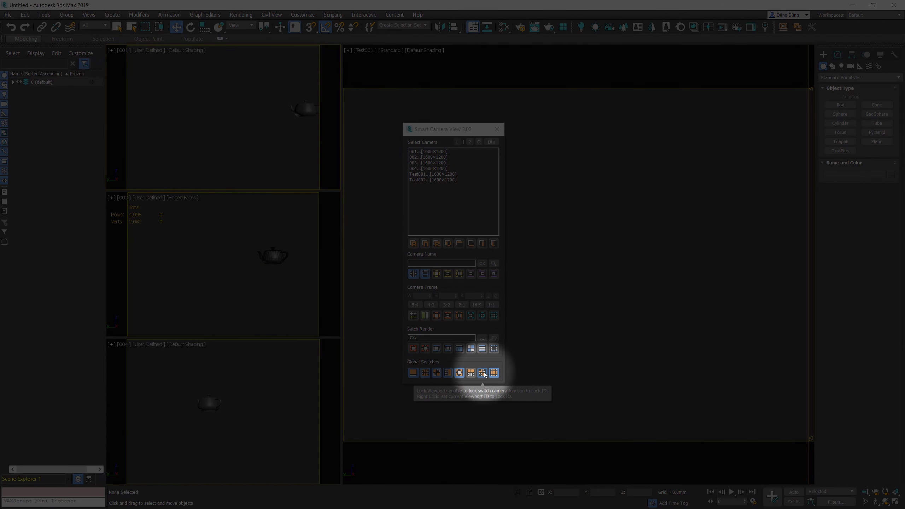
{"action": "right_click", "coordinate": [483, 373]}
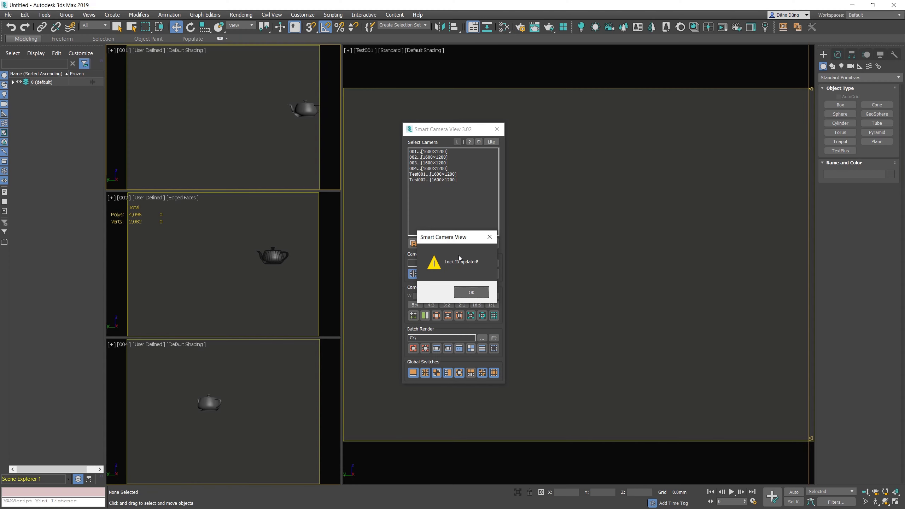
{"action": "left_click", "coordinate": [471, 290]}
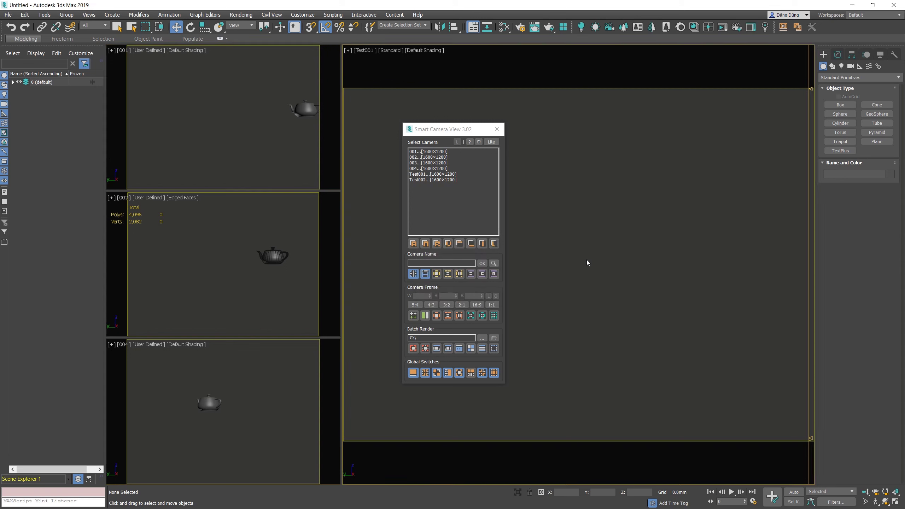
Test the viewport lock by choosing cameras Test002, Test001, 003 and 001, activating the small camera 002 viewport along the way.
{"action": "left_click", "coordinate": [459, 179]}
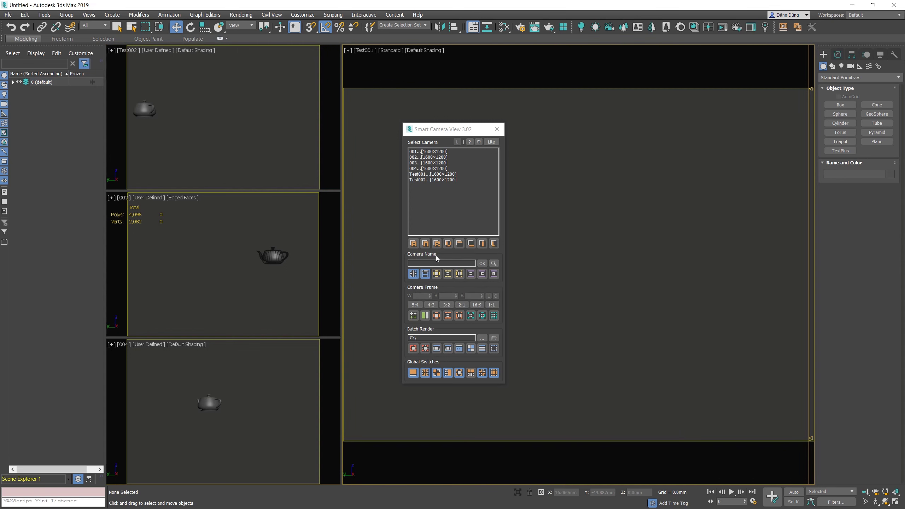
{"action": "left_click", "coordinate": [274, 287]}
{"action": "left_click", "coordinate": [443, 175]}
{"action": "left_click", "coordinate": [449, 163]}
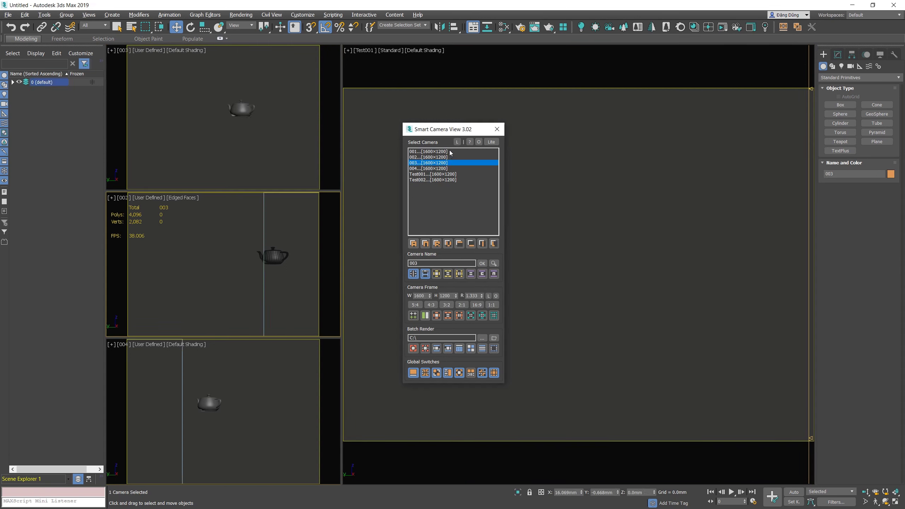
{"action": "left_click", "coordinate": [450, 152]}
Activate the small camera 004 viewport and choose several cameras to test the lock, ending on camera 004.
{"action": "left_click", "coordinate": [296, 363]}
{"action": "left_click", "coordinate": [463, 178]}
{"action": "left_click", "coordinate": [462, 168]}
{"action": "left_click", "coordinate": [462, 156]}
{"action": "left_click", "coordinate": [450, 169]}
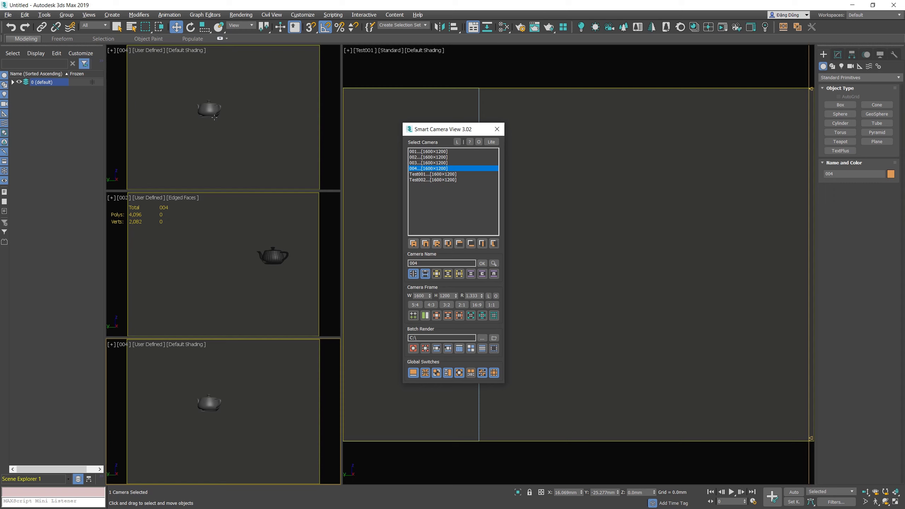
Toggle Lock Viewport, clear the camera selection and show the Test001 viewport maximized.
{"action": "left_click", "coordinate": [481, 374]}
{"action": "left_click", "coordinate": [618, 312]}
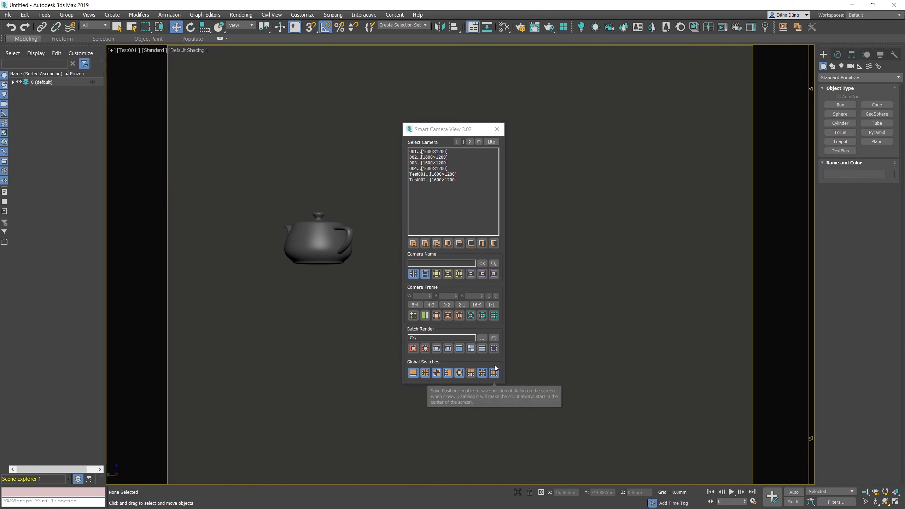
Test Save Position by moving the Smart Camera View dialog to different places, closing it and reopening it.
{"action": "left_click_drag", "start_coordinate": [412, 129], "coordinate": [586, 109]}
{"action": "key", "text": "Escape"}
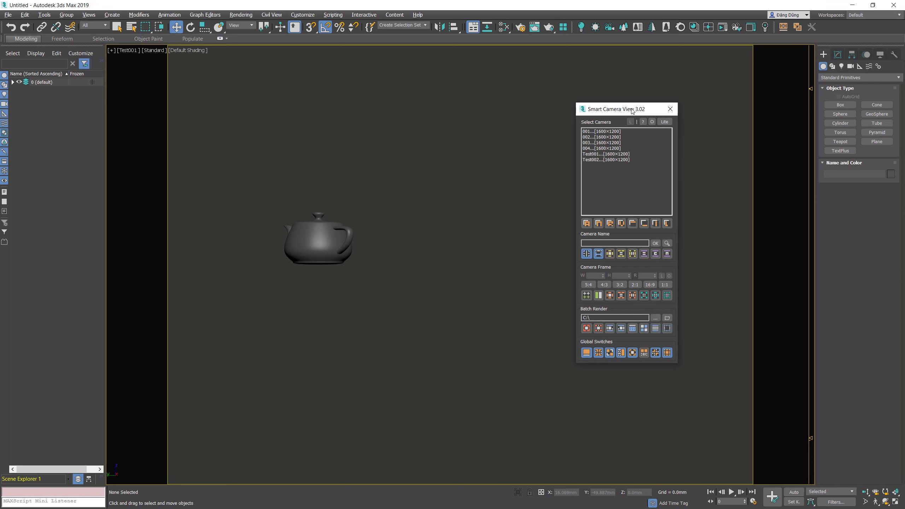
{"action": "left_click_drag", "start_coordinate": [630, 109], "coordinate": [302, 95]}
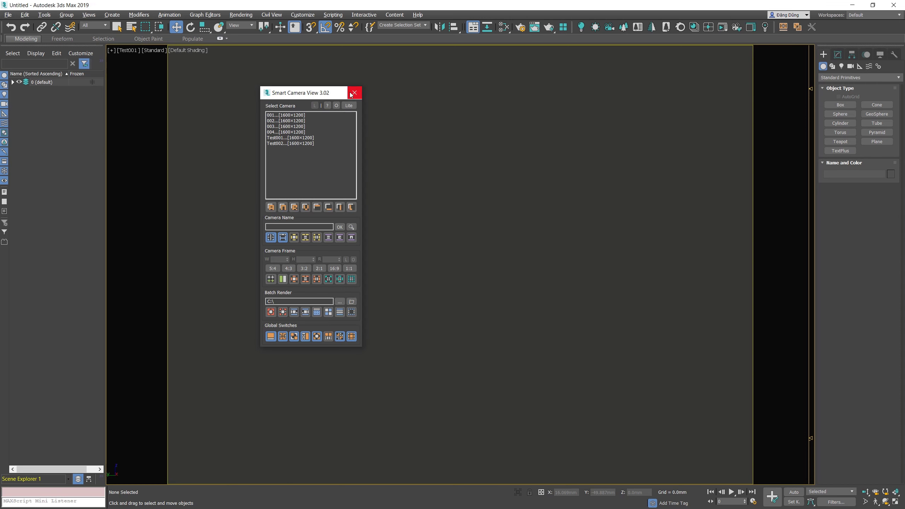
{"action": "left_click", "coordinate": [350, 94]}
{"action": "key", "text": "c"}
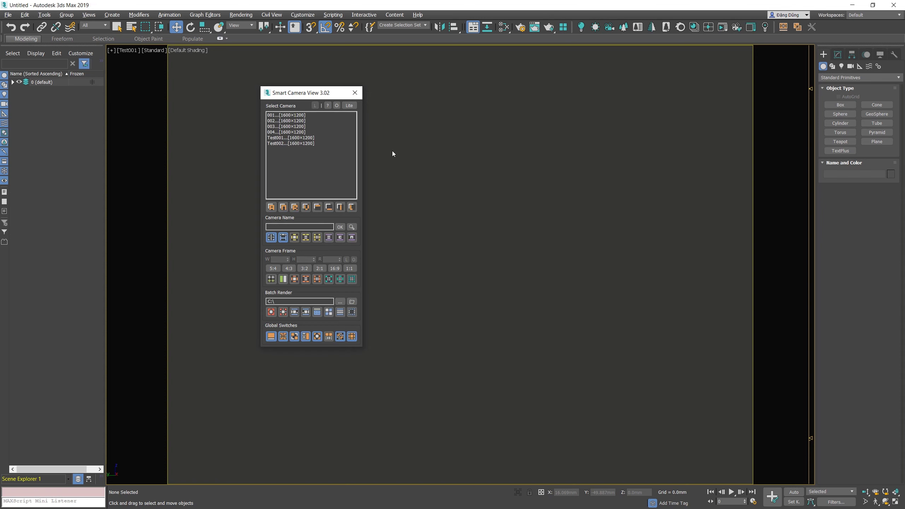
Disable Save Position, test it by moving and reopening the Smart Camera View dialog, and enable Save Position again.
{"action": "left_click", "coordinate": [352, 337]}
{"action": "key", "text": "c"}
{"action": "key", "text": "c"}
{"action": "left_click_drag", "start_coordinate": [451, 133], "coordinate": [274, 120]}
{"action": "key", "text": "c"}
{"action": "key", "text": "c"}
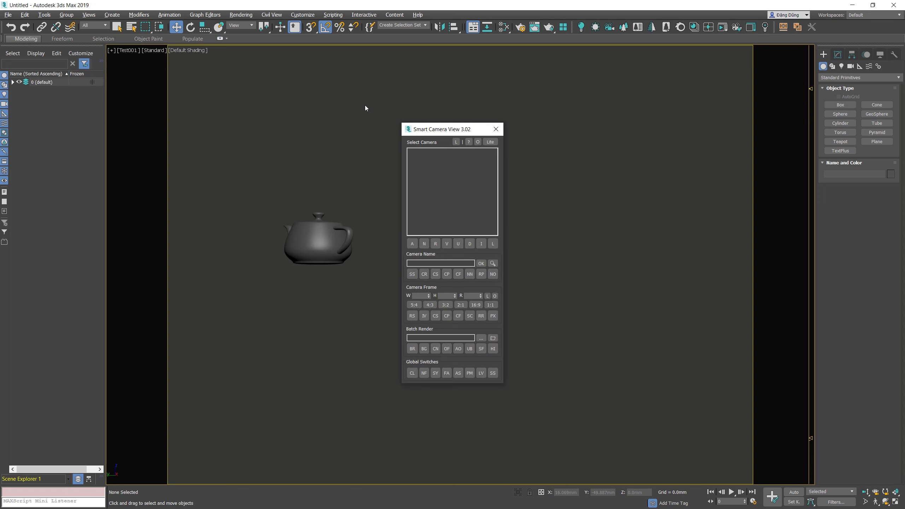
{"action": "left_click", "coordinate": [494, 376]}
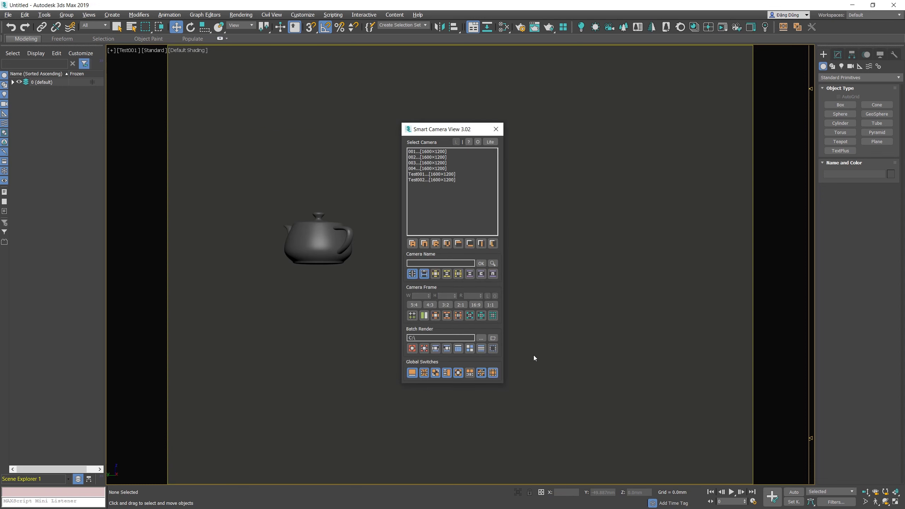